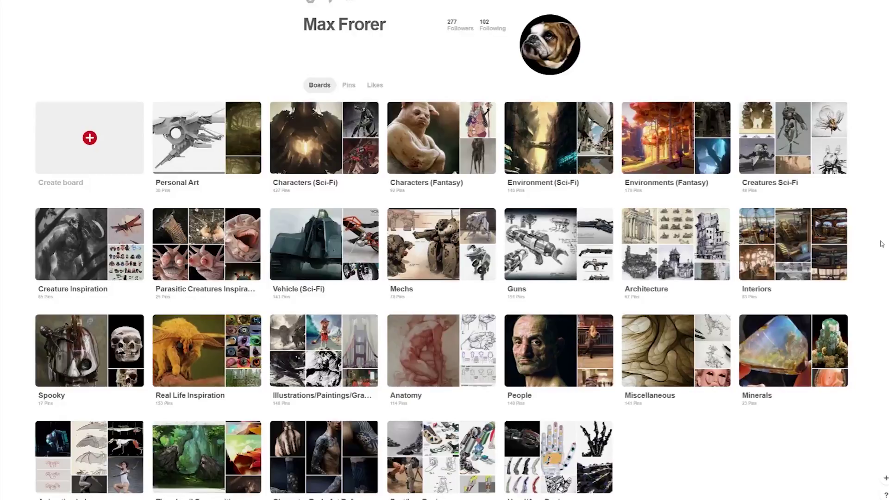
# Browse the Real Life Inspiration board, viewing the abandoned-cars and overgrown apartment-block pins up close.
pyautogui.scroll(-1, 881, 244)
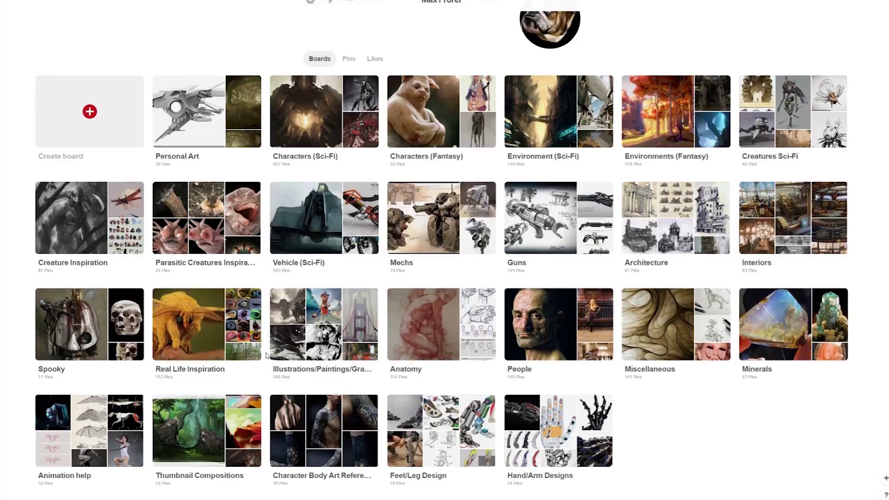
pyautogui.click(213, 332)
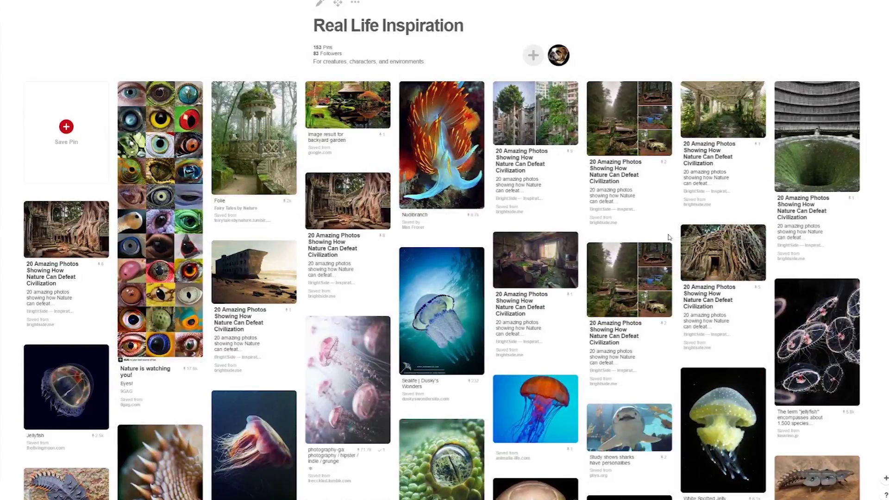
pyautogui.click(627, 274)
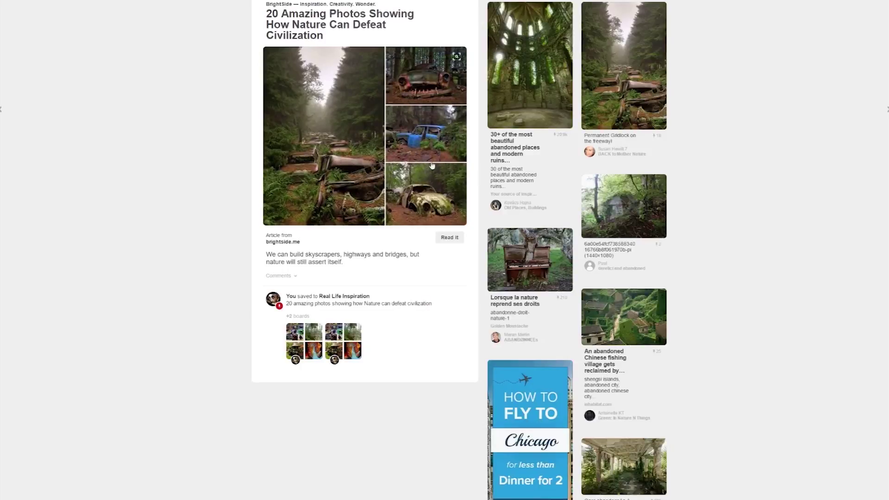
pyautogui.click(162, 162)
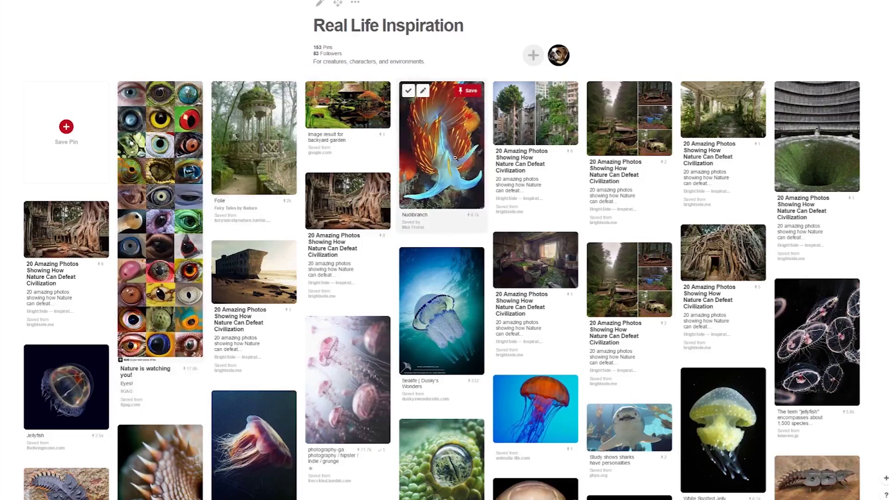
pyautogui.click(527, 130)
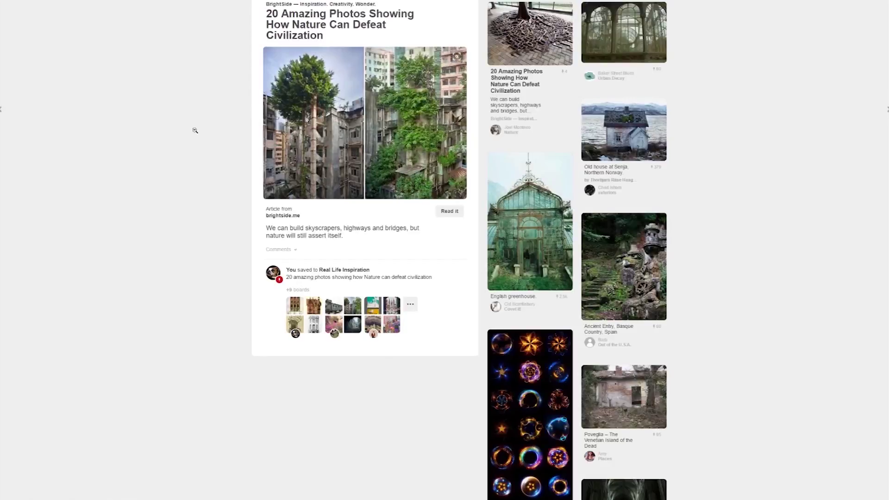
pyautogui.click(132, 146)
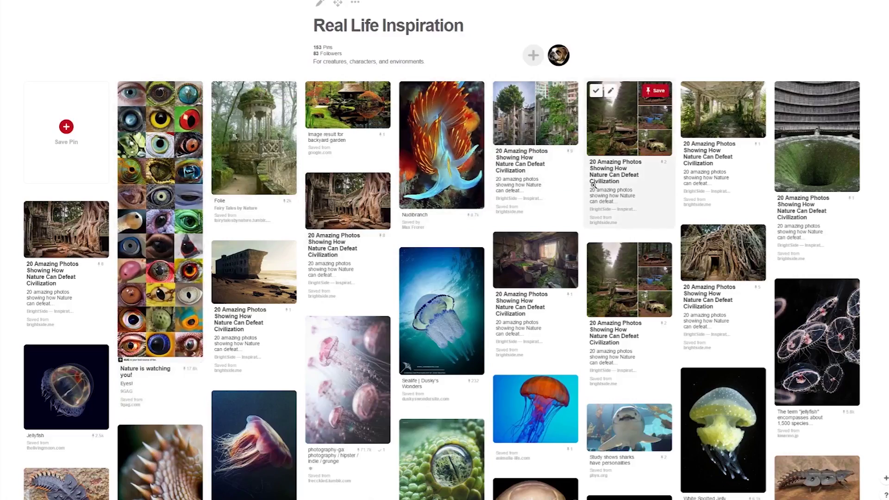
pyautogui.scroll(-7, 592, 184)
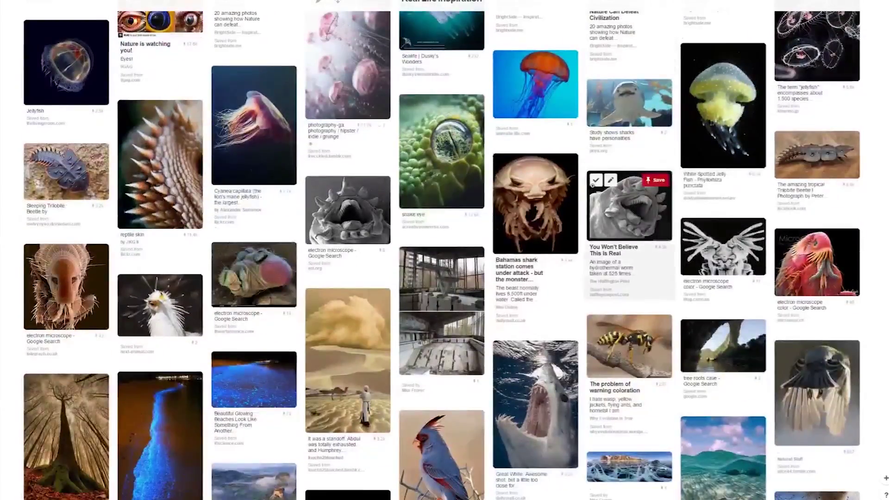
pyautogui.scroll(-7, 592, 184)
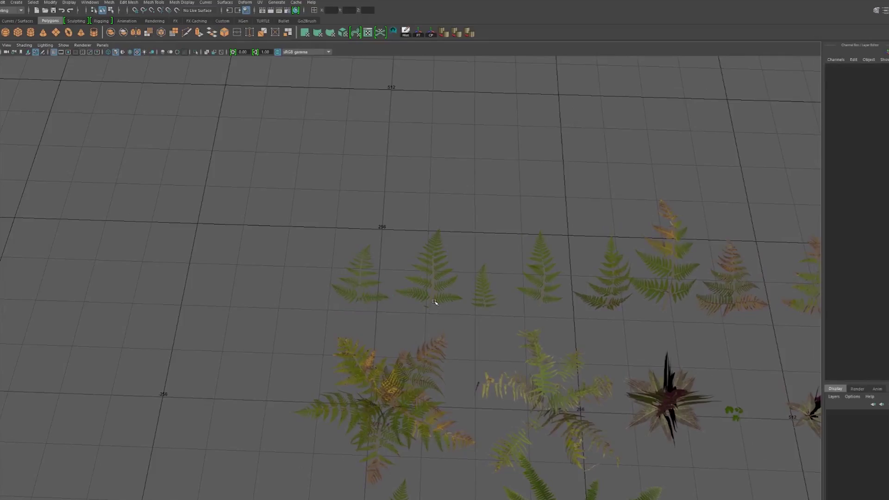
# Select the narrow fern and the right-hand fern while moving the Maya view in close.
pyautogui.click(435, 302)
pyautogui.keyDown('alt'); pyautogui.moveTo(435, 302); pyautogui.dragTo(379, 337); pyautogui.keyUp('alt')
pyautogui.keyDown('alt'); pyautogui.moveTo(378, 338); pyautogui.dragTo(469, 334, button='right'); pyautogui.keyUp('alt')
pyautogui.click(417, 336)
pyautogui.click(527, 322)
pyautogui.keyDown('alt'); pyautogui.moveTo(537, 348); pyautogui.dragTo(373, 319); pyautogui.keyUp('alt')
# Select the cage-wrapped fern and frame it in the view.
pyautogui.click(361, 308)
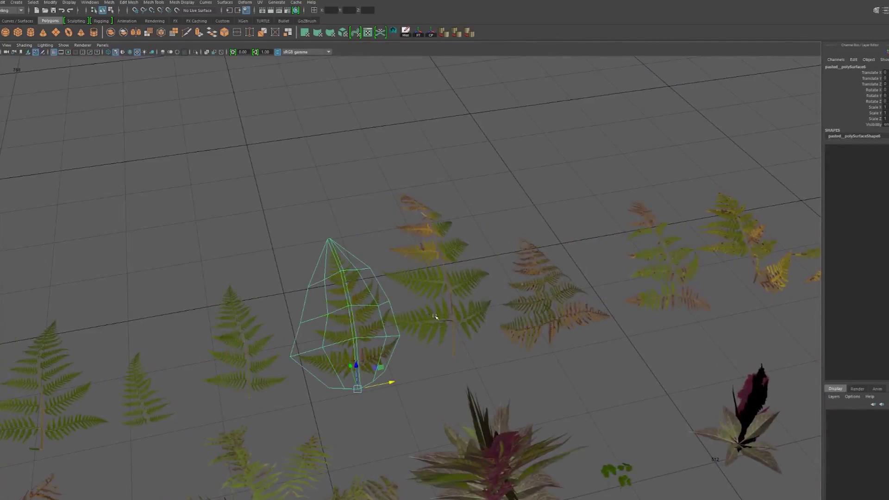
pyautogui.click(443, 280)
pyautogui.keyDown('alt'); pyautogui.moveTo(443, 280); pyautogui.dragTo(411, 286); pyautogui.keyUp('alt')
pyautogui.scroll(3, 342, 364)
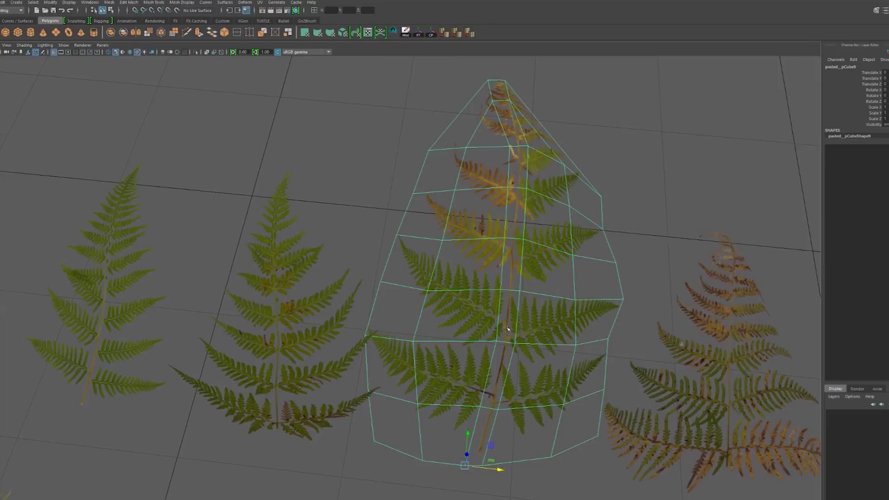
pyautogui.press('f')
# Pan along the row of ferns, then select and frame the brown fern.
pyautogui.keyDown('alt'); pyautogui.moveTo(510, 328); pyautogui.dragTo(406, 290, button='middle'); pyautogui.keyUp('alt')
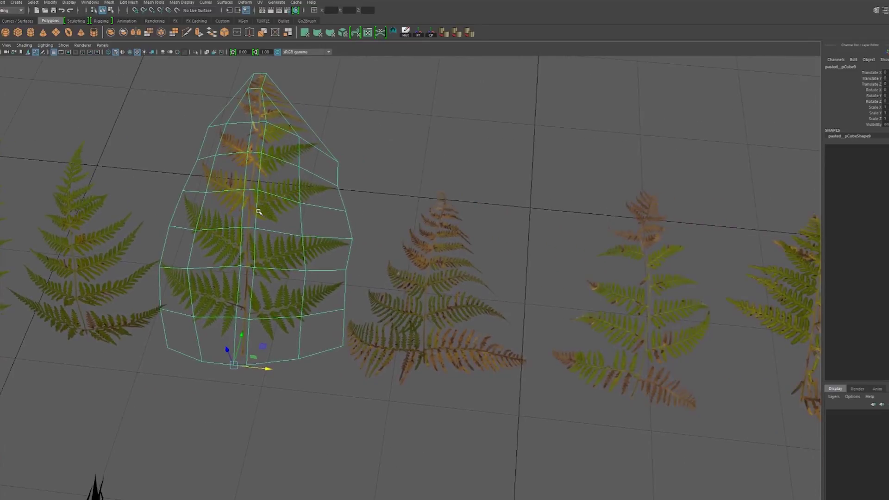
pyautogui.click(412, 289)
pyautogui.keyDown('alt'); pyautogui.moveTo(412, 289); pyautogui.dragTo(258, 272, button='right'); pyautogui.keyUp('alt')
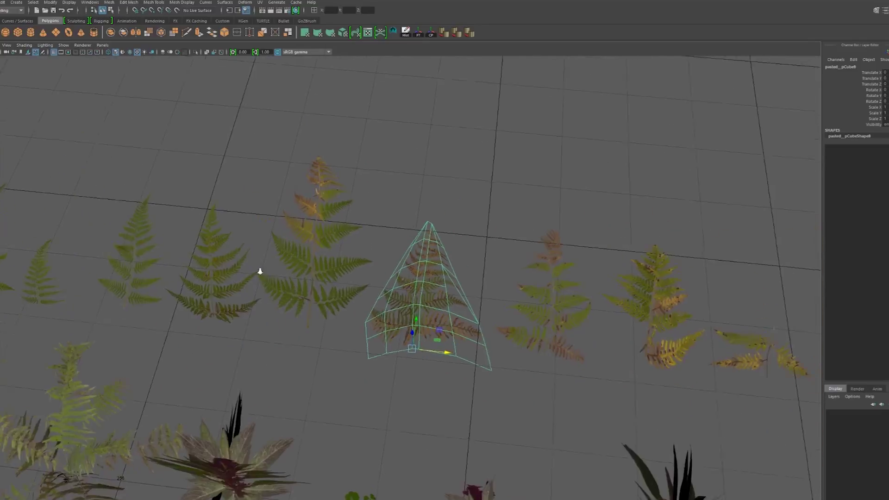
pyautogui.press('f')
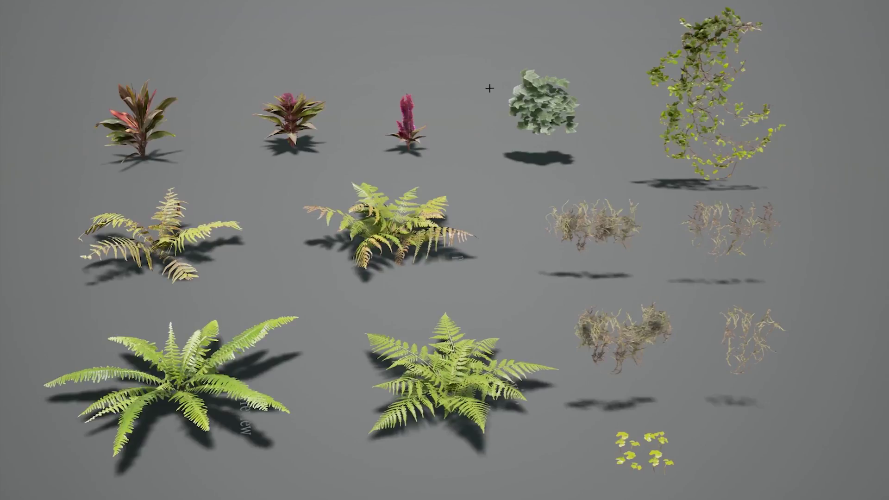
# Select the floating ivy bush and raise it onto the tree trunk.
pyautogui.click(544, 97)
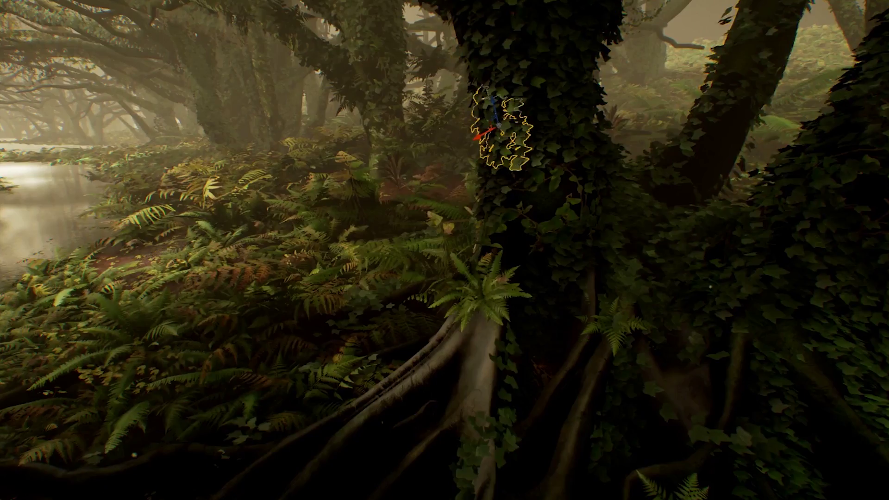
pyautogui.moveTo(493, 105); pyautogui.dragTo(489, 46)
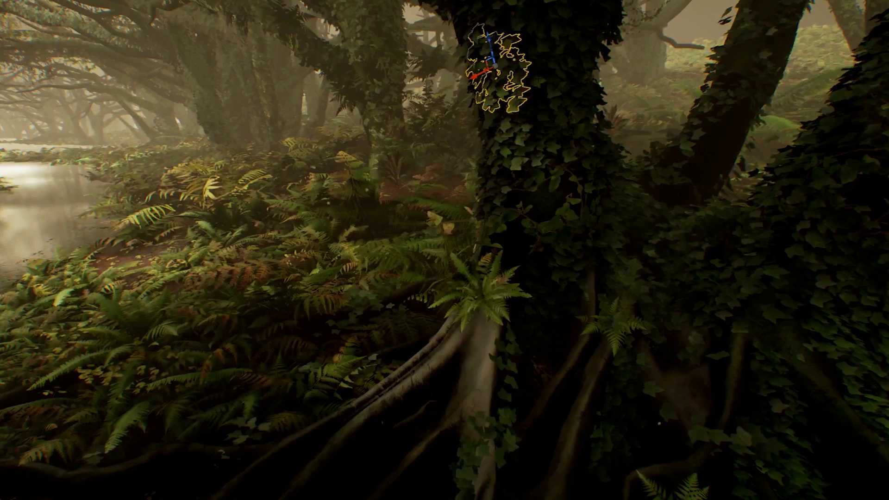
pyautogui.moveTo(476, 71); pyautogui.dragTo(502, 63)
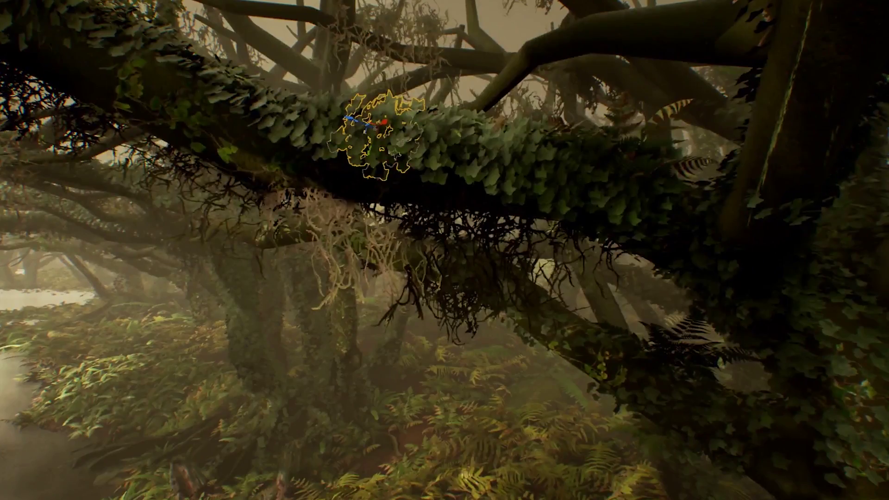
# Slide the ivy along the overhanging mossy branch, nudge the distant bush left, and deselect.
pyautogui.moveTo(370, 126); pyautogui.dragTo(310, 120)
pyautogui.moveTo(424, 132); pyautogui.dragTo(572, 175)
pyautogui.moveTo(301, 120); pyautogui.dragTo(300, 120, button='right')
pyautogui.moveTo(667, 78); pyautogui.dragTo(645, 78)
pyautogui.press('g')
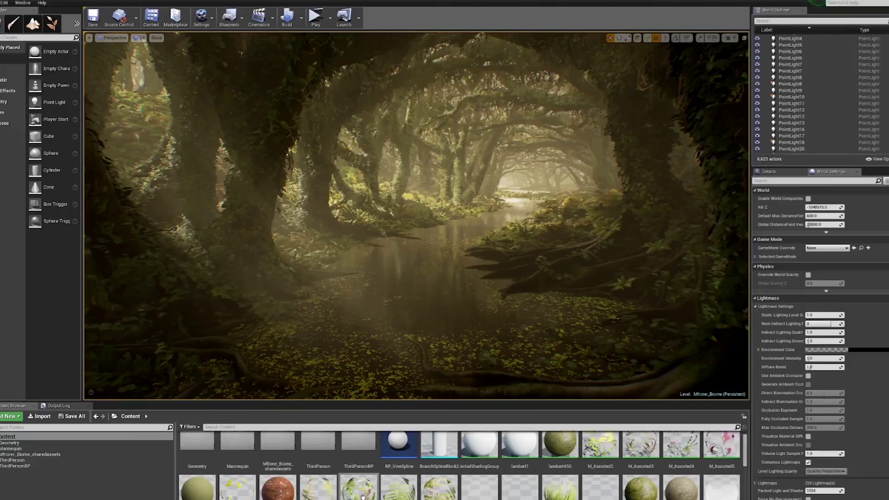
pyautogui.doubleClick(360, 494)
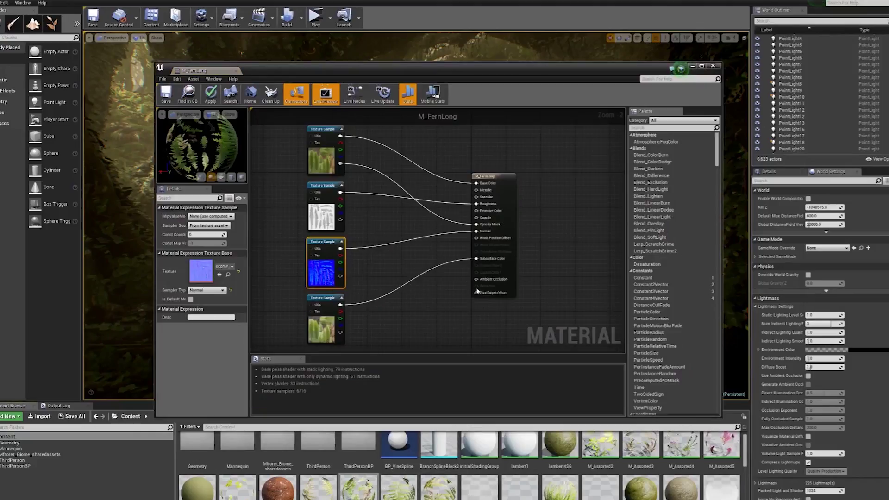
pyautogui.scroll(-1, 446, 287)
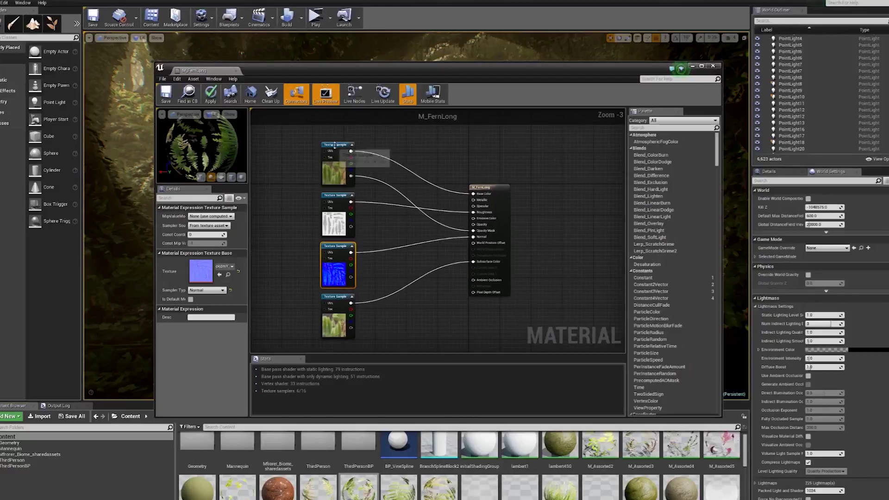
pyautogui.moveTo(501, 187); pyautogui.dragTo(508, 187)
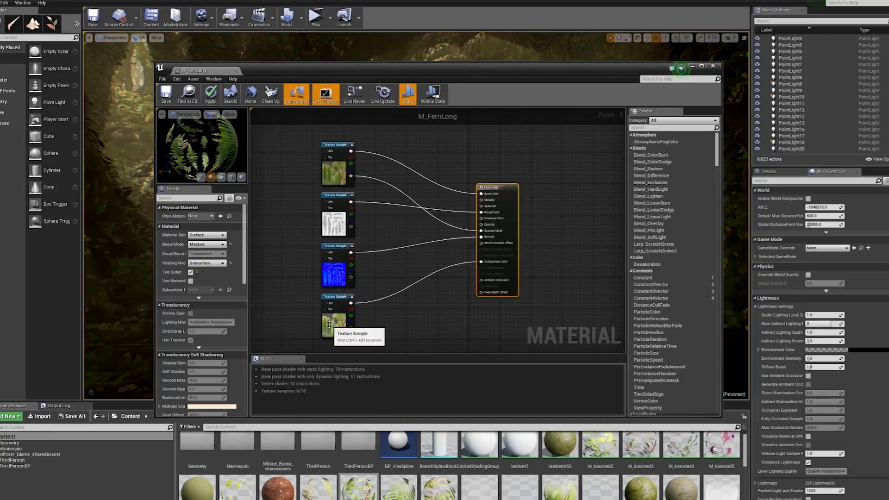
pyautogui.moveTo(330, 321); pyautogui.dragTo(376, 318)
pyautogui.click(714, 65)
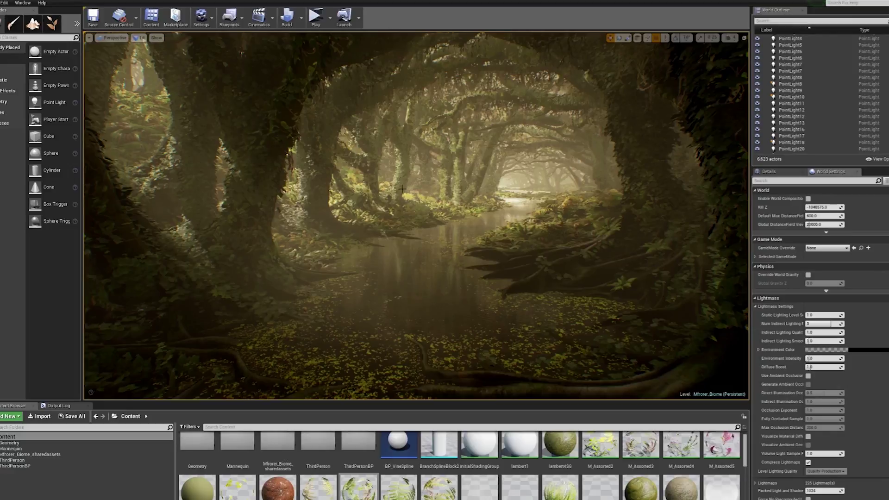
# Select SM_WaterPlane in the viewport and bring up its M_Water material.
pyautogui.click(440, 297)
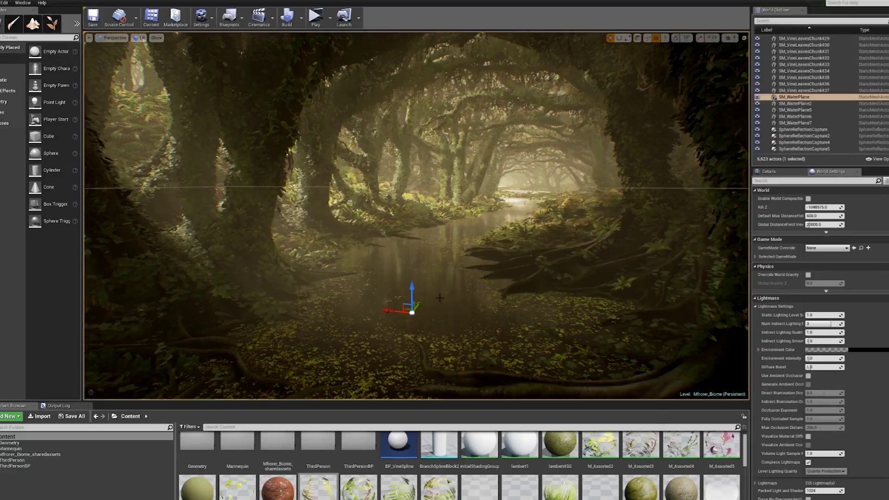
pyautogui.click(439, 296)
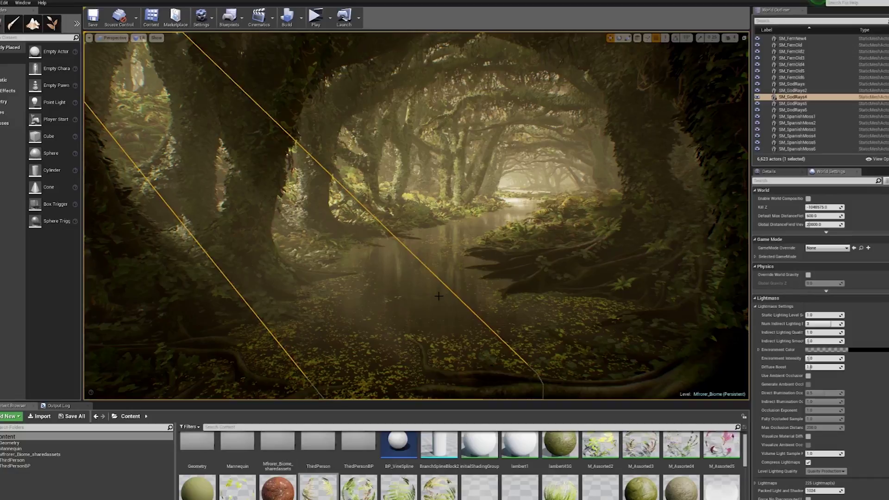
pyautogui.click(439, 296)
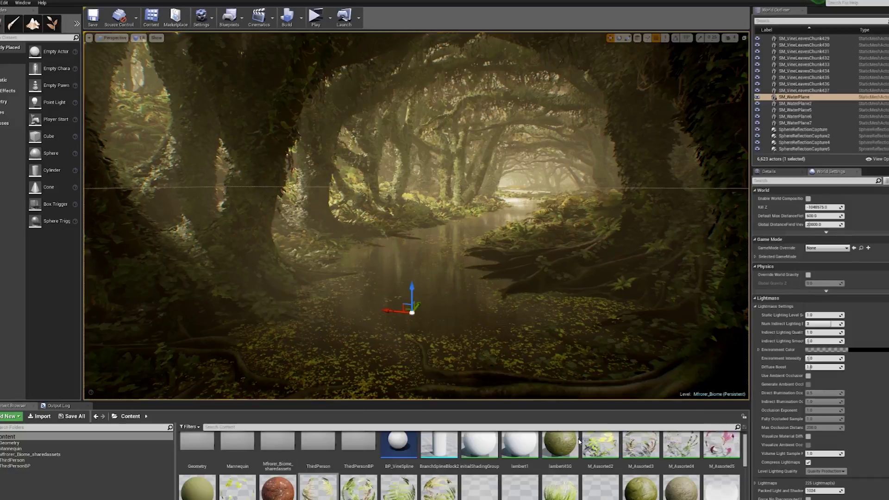
pyautogui.hotkey('alt', 'Tab')
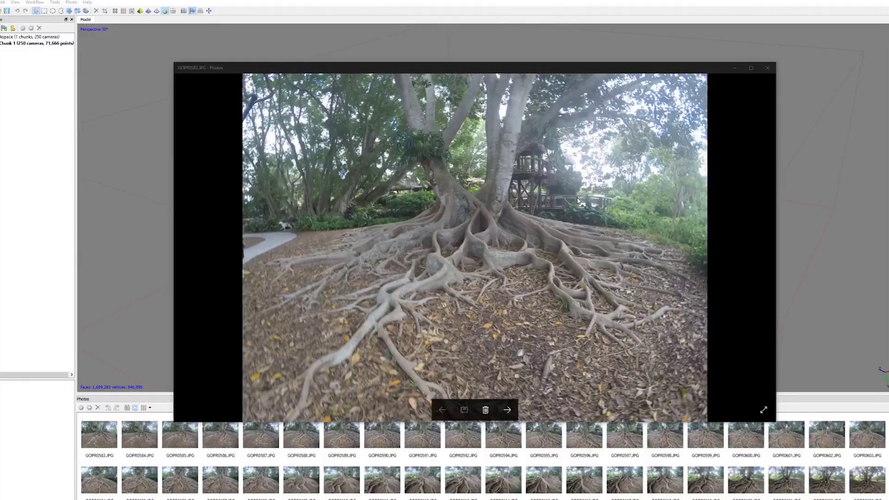
# Step through source photos GOPR0583–GOPR0627, then close the viewer to show the 3D root model.
pyautogui.click(509, 417)
pyautogui.click(509, 417)
pyautogui.click(509, 417)
pyautogui.click(509, 417)
pyautogui.click(509, 417)
pyautogui.click(507, 410)
pyautogui.click(508, 410)
pyautogui.click(507, 410)
pyautogui.click(507, 410)
pyautogui.click(508, 410)
pyautogui.click(507, 410)
pyautogui.click(507, 410)
pyautogui.click(508, 410)
pyautogui.click(508, 410)
pyautogui.click(508, 410)
pyautogui.click(508, 410)
pyautogui.click(508, 410)
pyautogui.click(509, 417)
pyautogui.click(509, 417)
pyautogui.click(509, 417)
pyautogui.click(509, 417)
pyautogui.click(509, 417)
pyautogui.click(509, 417)
pyautogui.click(509, 416)
pyautogui.click(509, 417)
pyautogui.click(508, 410)
pyautogui.click(508, 411)
pyautogui.click(508, 410)
pyautogui.click(508, 411)
pyautogui.click(508, 410)
pyautogui.click(508, 410)
pyautogui.click(508, 410)
pyautogui.click(508, 410)
pyautogui.click(509, 417)
pyautogui.click(509, 417)
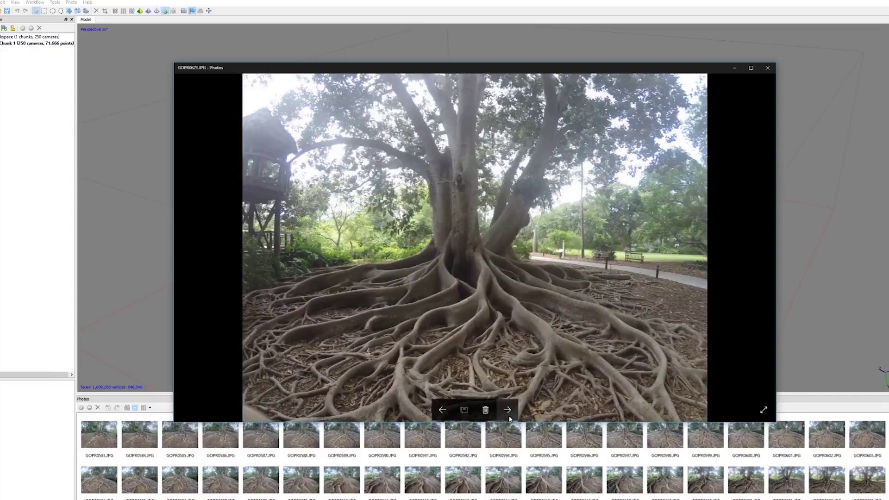
pyautogui.click(509, 417)
pyautogui.click(509, 417)
pyautogui.click(509, 416)
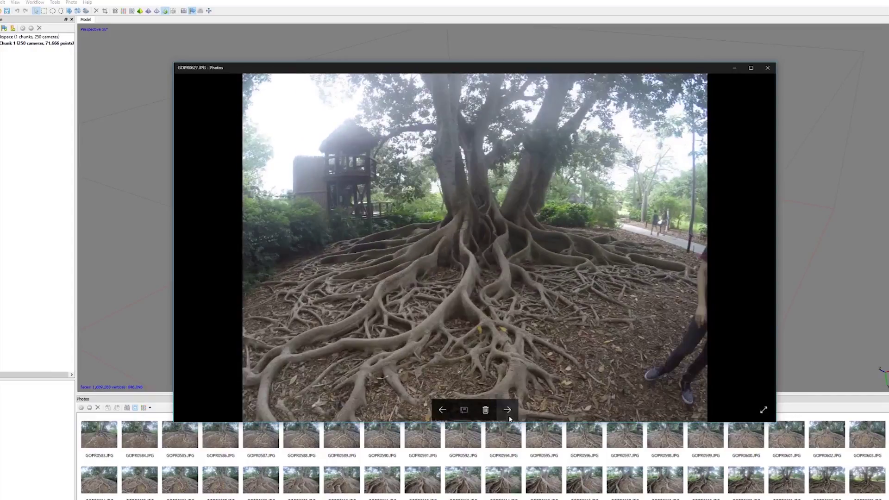
pyautogui.click(734, 68)
pyautogui.scroll(3, 496, 244)
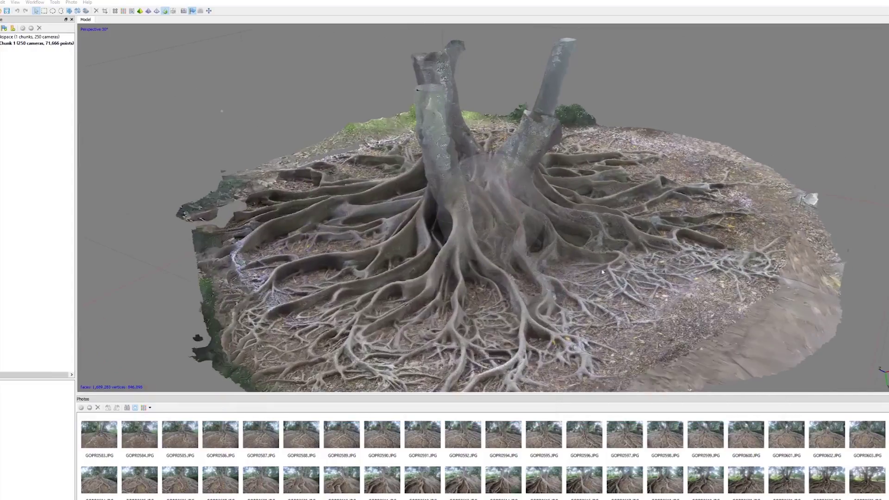
# Orbit the scanned roots in PhotoScan, then turn the ZBrush mesh front-on and select TreeHighPoly.
pyautogui.moveTo(496, 244); pyautogui.dragTo(590, 218)
pyautogui.moveTo(483, 224); pyautogui.dragTo(487, 257)
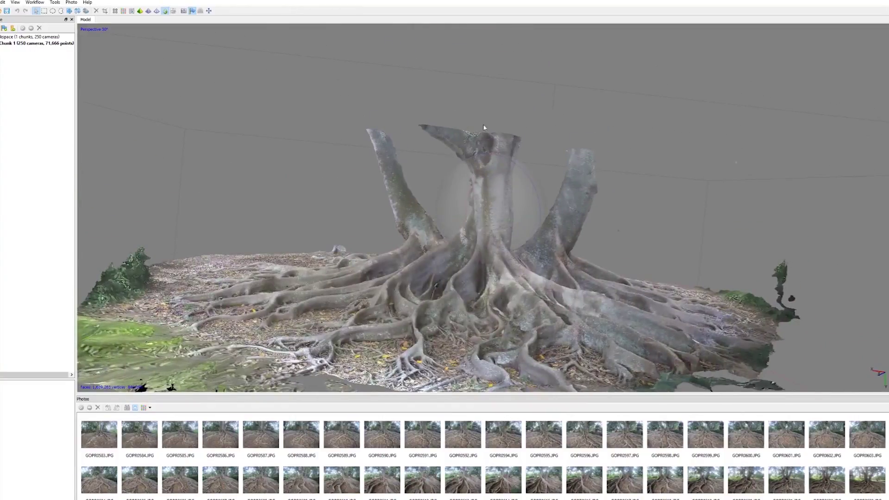
pyautogui.moveTo(513, 192); pyautogui.dragTo(493, 229)
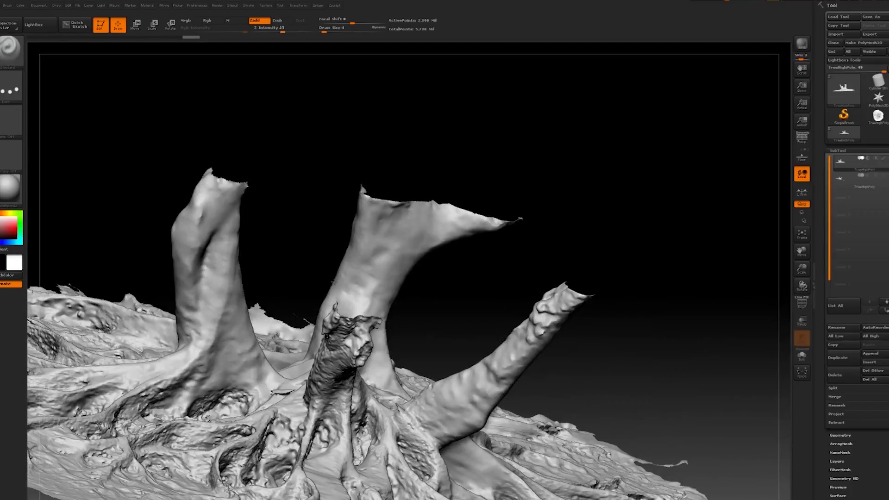
pyautogui.keyDown('shift'); pyautogui.moveTo(639, 324); pyautogui.dragTo(695, 324); pyautogui.keyUp('shift')
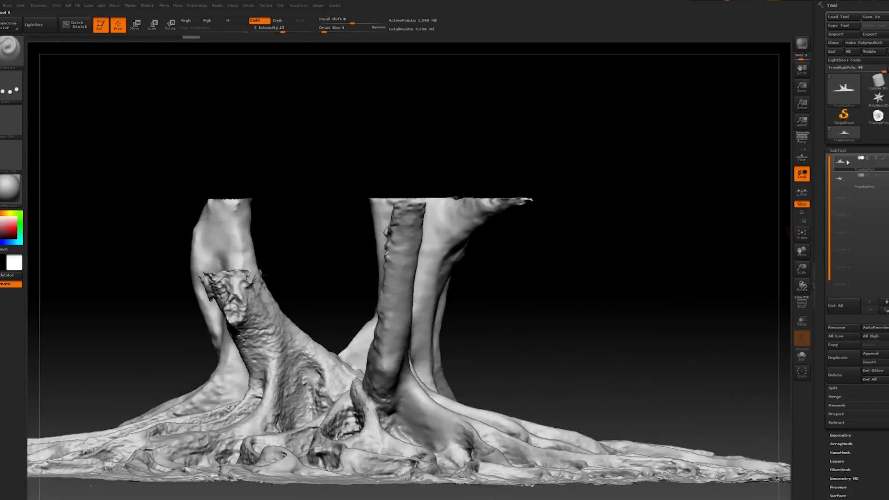
pyautogui.click(860, 178)
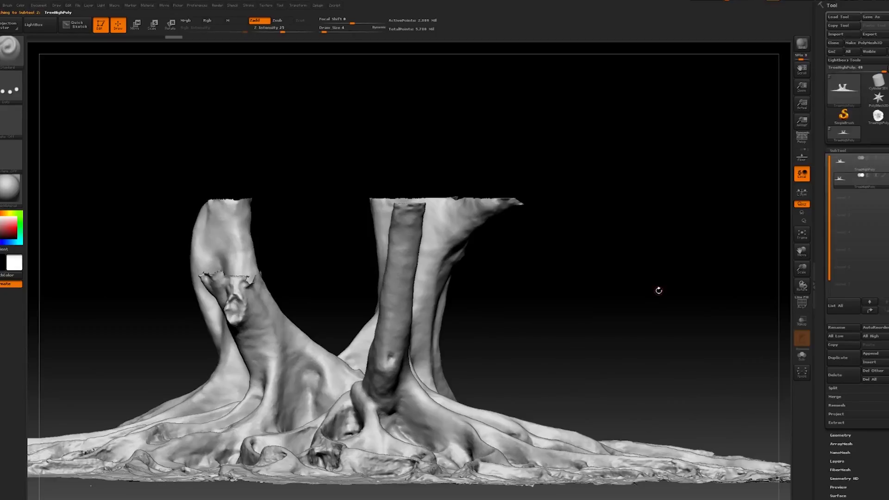